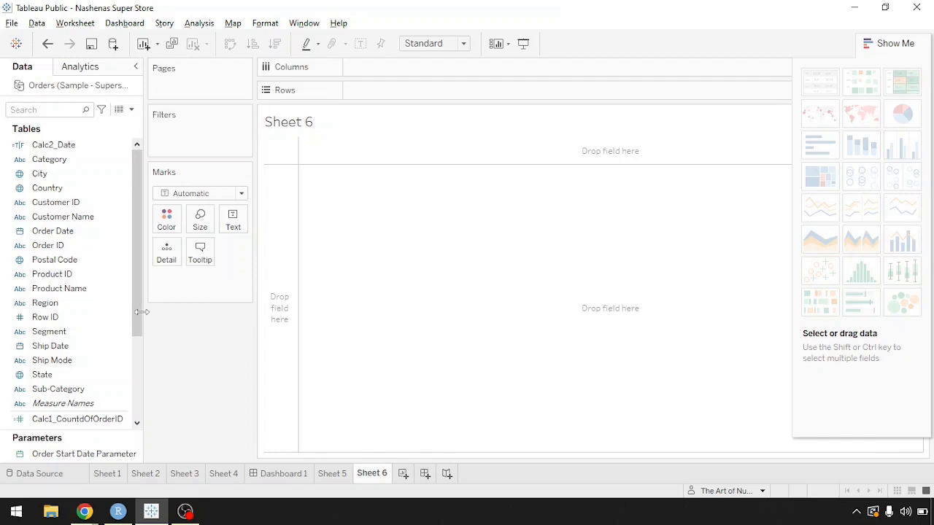
Examine the dimensions and measures available in the Orders data field list
drag(141, 312, 141, 336)
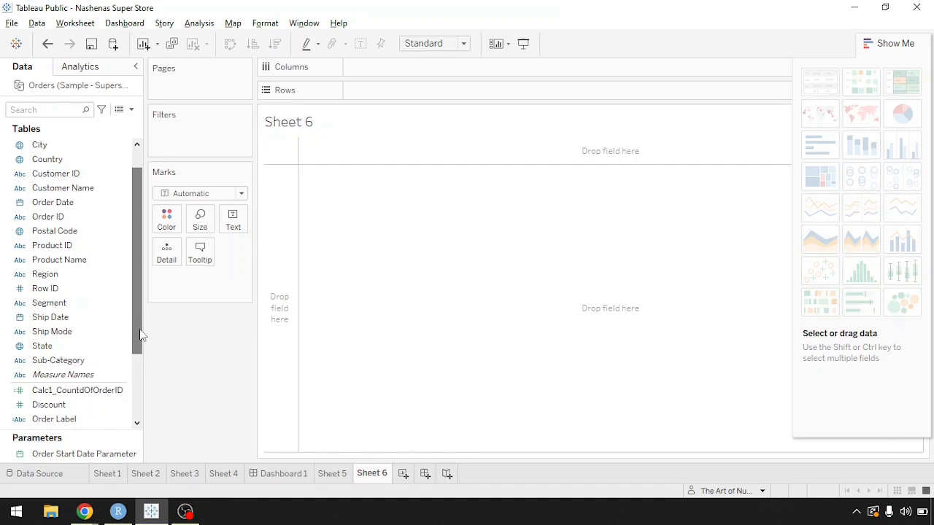
click(75, 260)
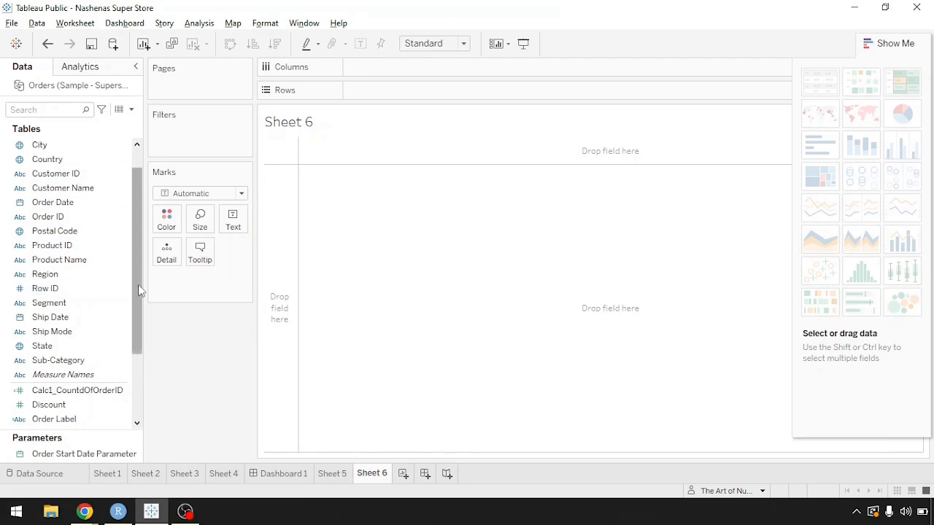
drag(140, 290, 141, 320)
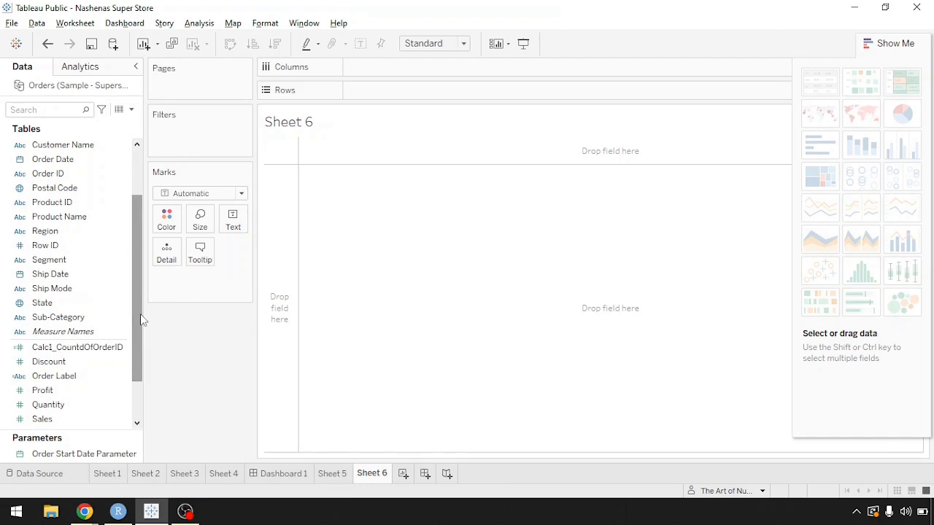
drag(140, 313, 140, 340)
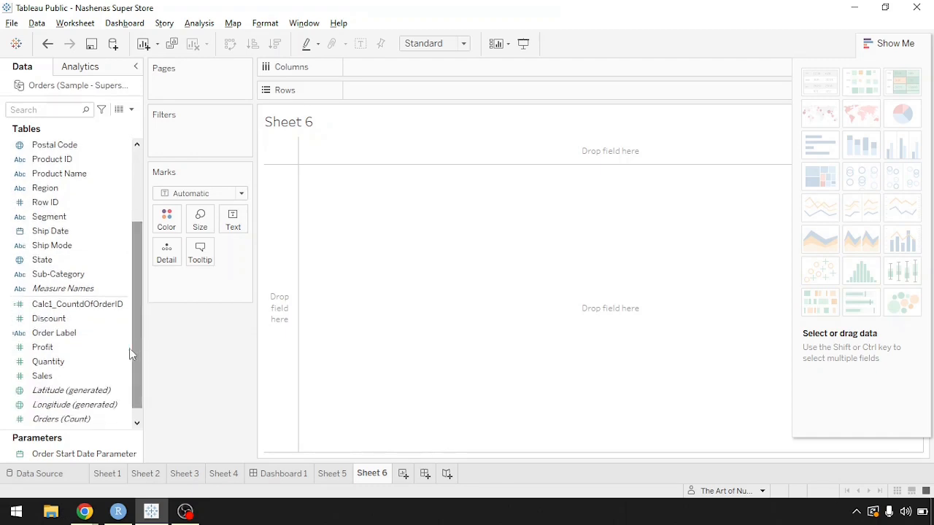
click(76, 363)
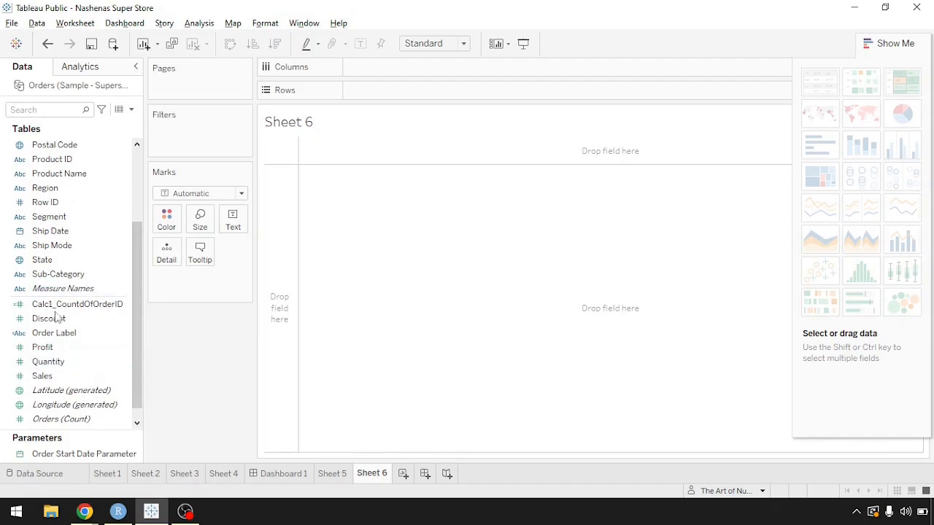
click(58, 350)
drag(138, 338, 139, 345)
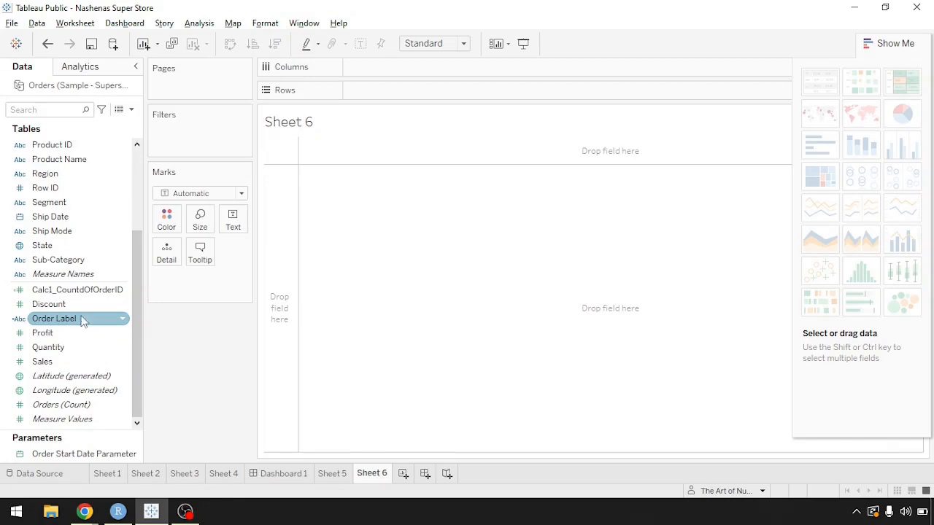
click(140, 216)
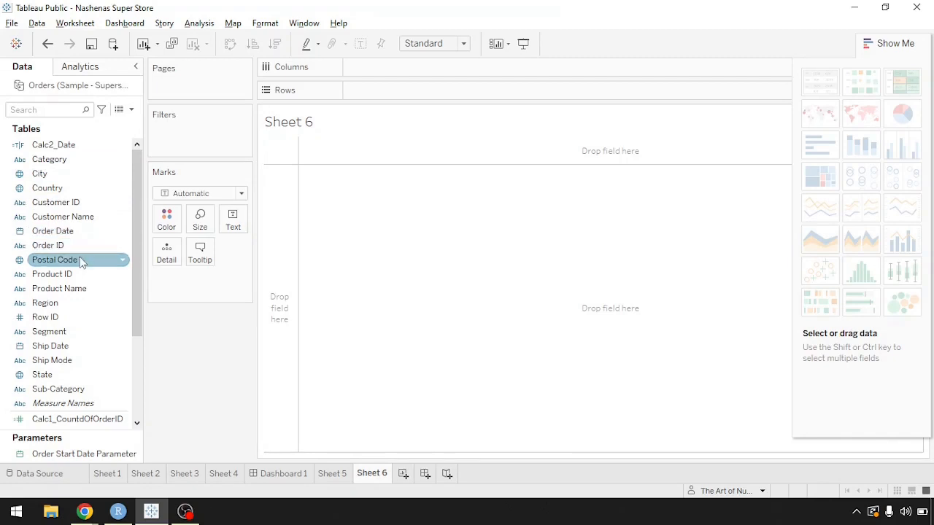
Create a pie chart of Profit by Sub-Category and label its slices with Sub-Category
click(75, 391)
drag(134, 305, 140, 362)
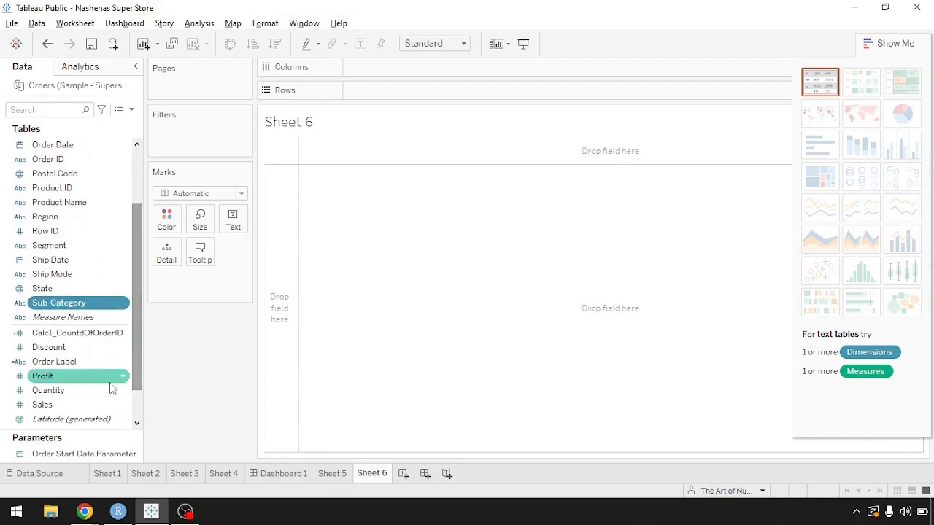
ctrl+click(60, 378)
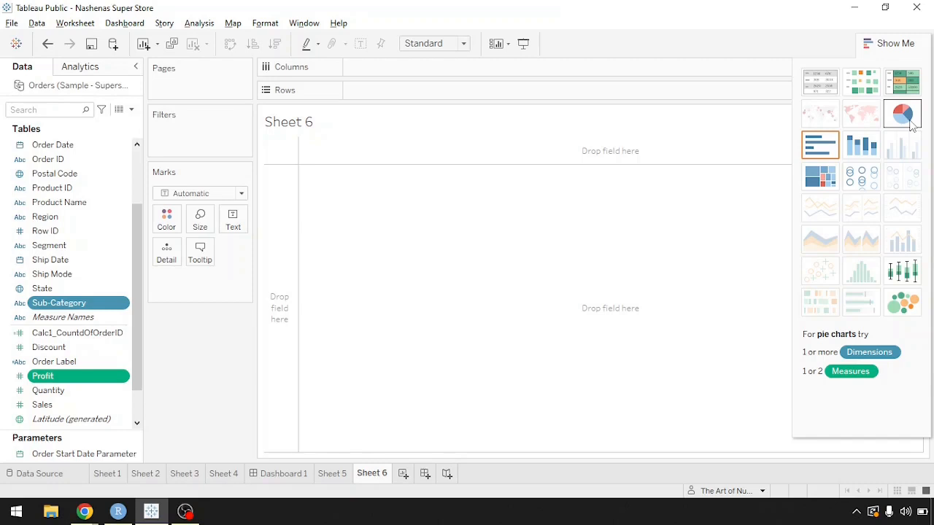
click(909, 124)
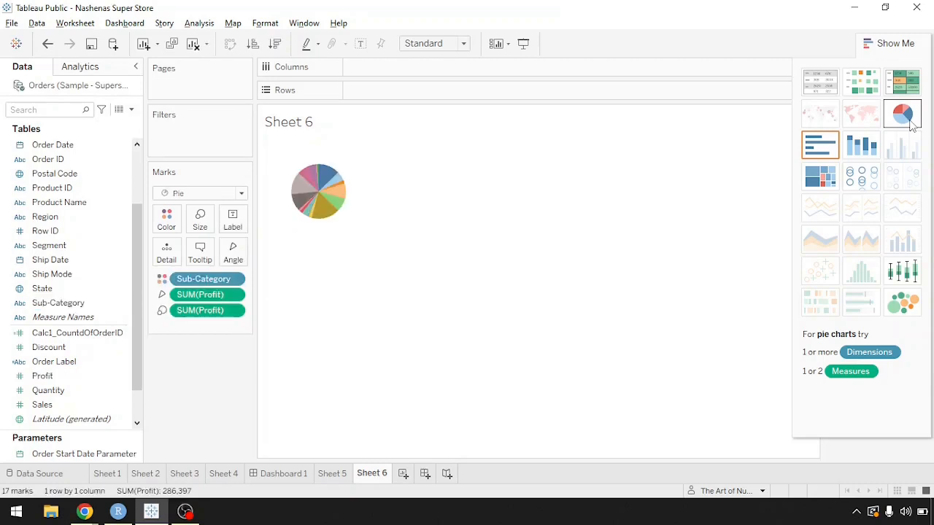
mouse_move(327, 210)
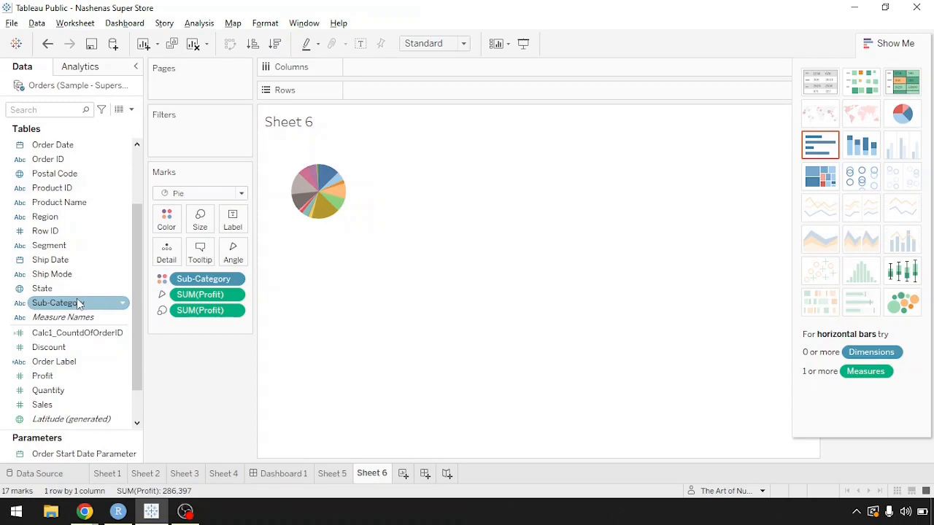
drag(79, 303, 235, 229)
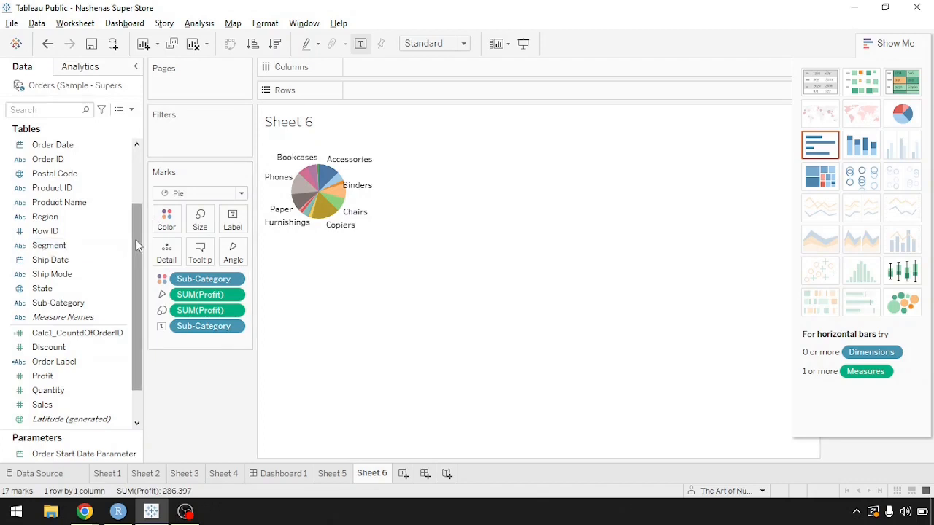
Filter the pie chart on Sub-Category, keeping only Accessories, Appliances and Art
drag(134, 240, 136, 224)
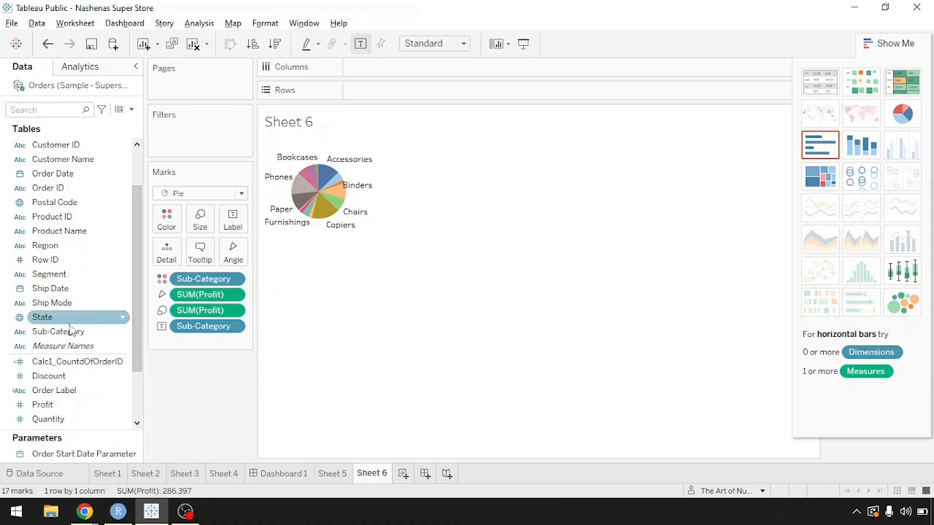
drag(71, 331, 194, 143)
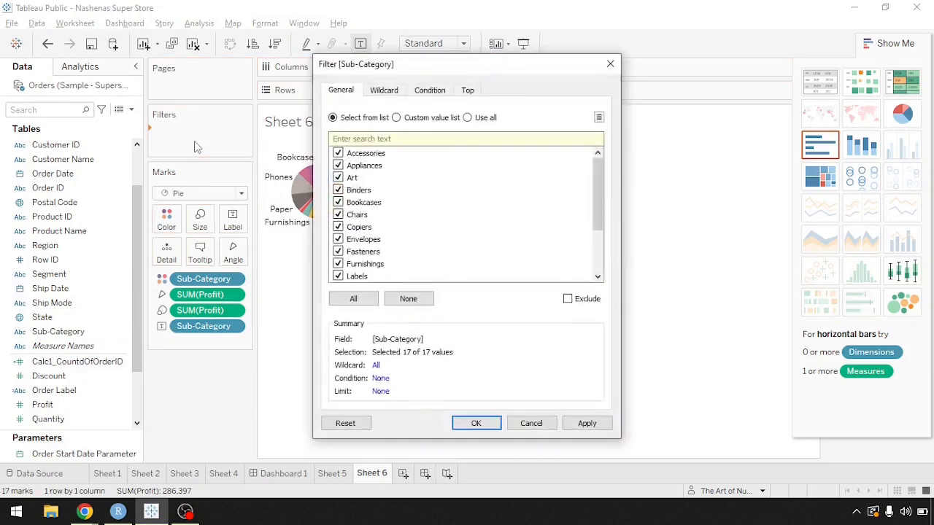
mouse_move(600, 206)
mouse_down()
mouse_move(602, 237)
mouse_move(596, 205)
mouse_up()
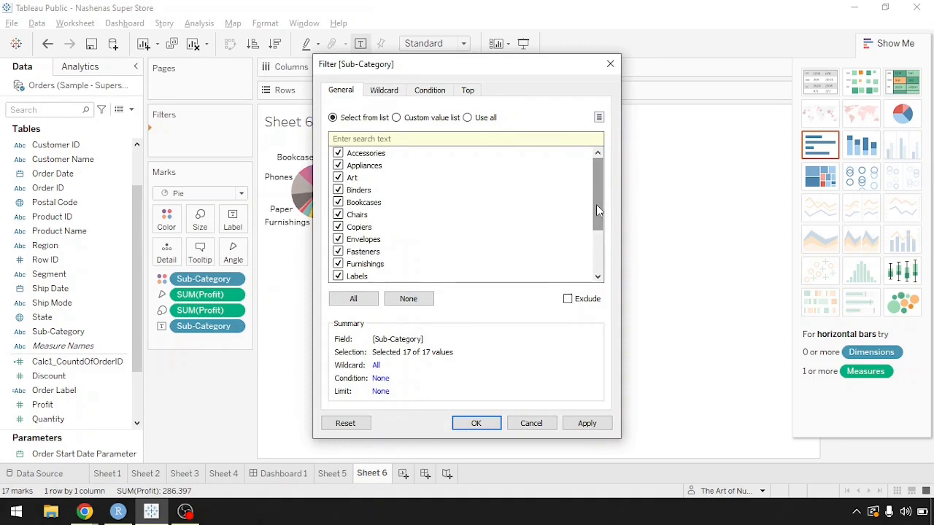
click(420, 304)
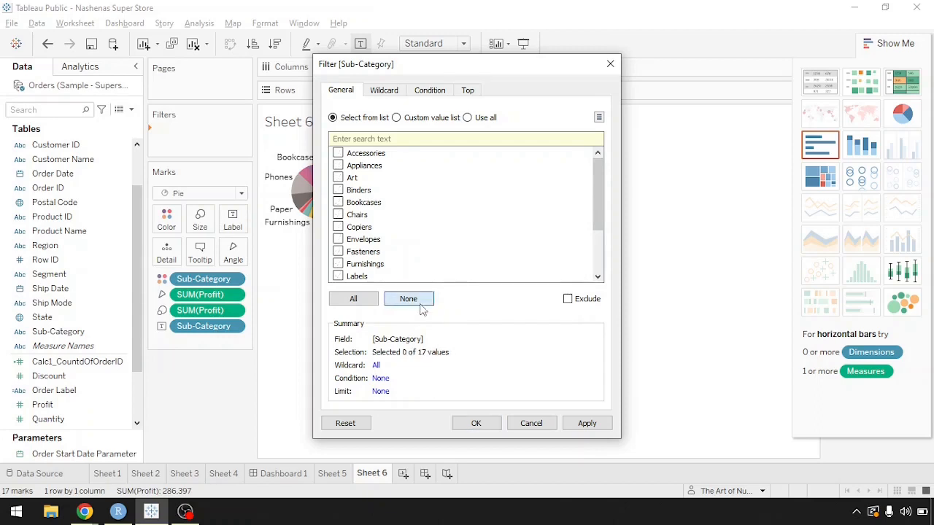
click(338, 153)
click(339, 165)
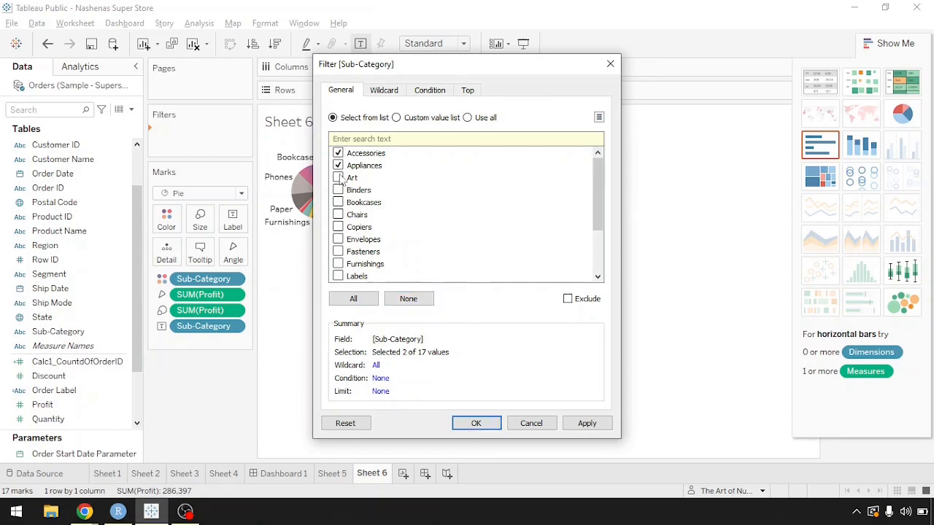
click(338, 177)
click(585, 425)
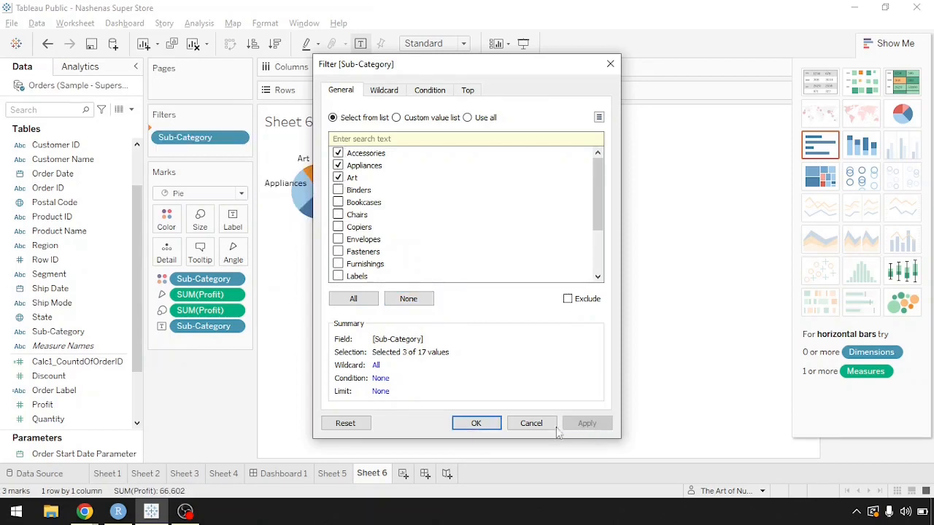
click(481, 423)
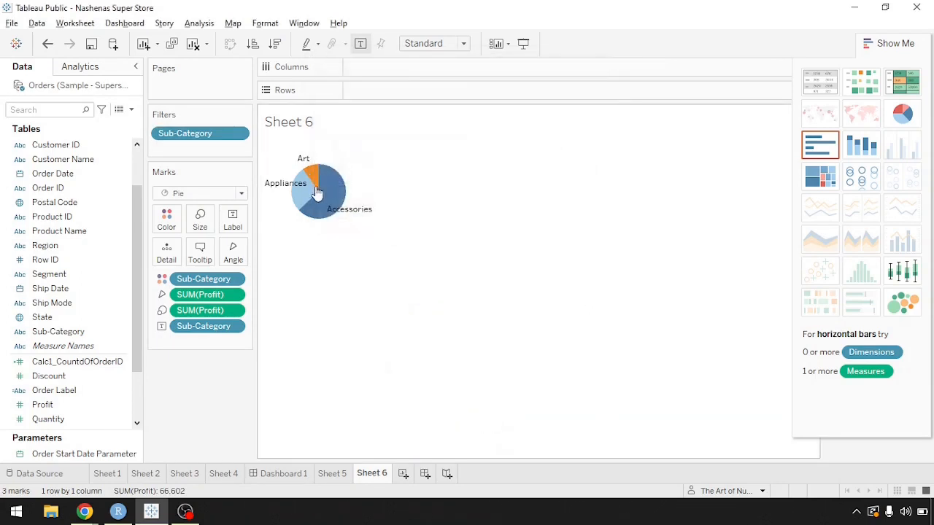
Remove the Sub-Category filter from the pie chart
mouse_move(323, 189)
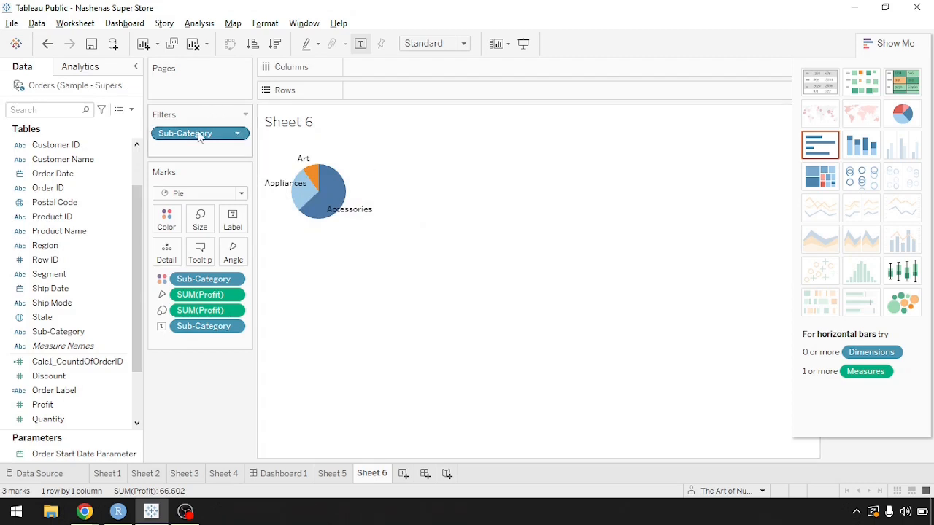
drag(200, 135, 212, 397)
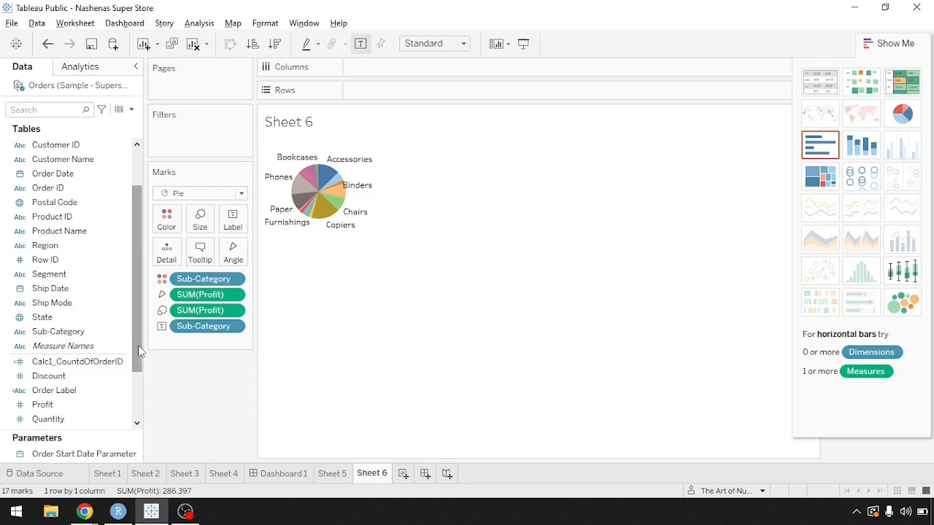
Check the aggregation options offered for filtering the pie chart on Profit
drag(139, 347, 140, 385)
click(48, 362)
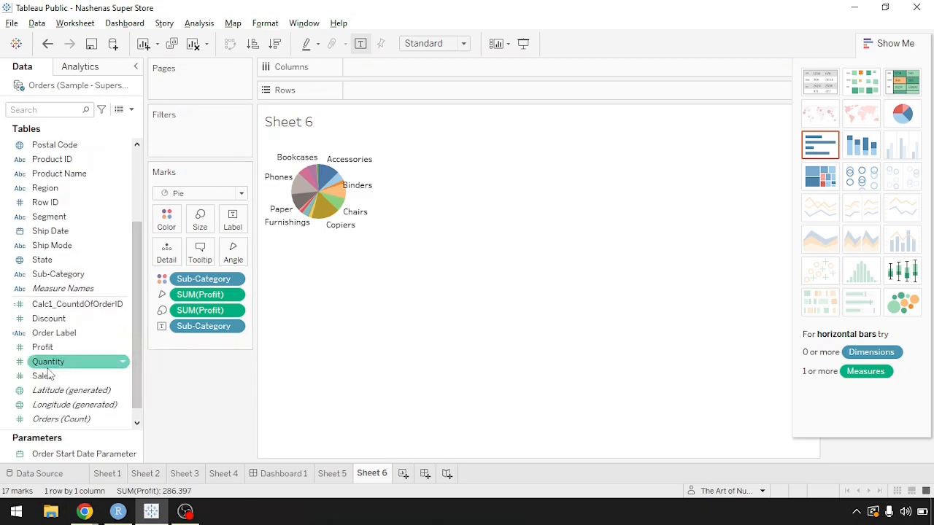
click(46, 349)
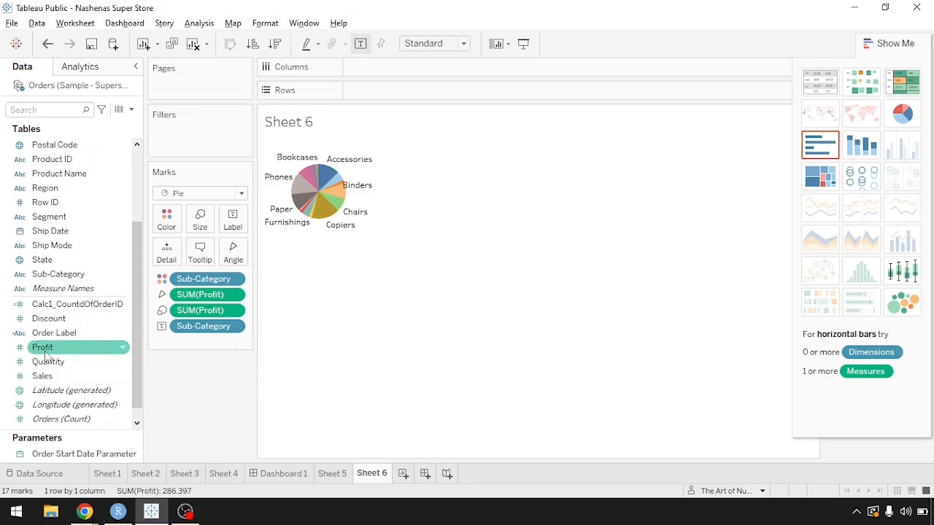
click(46, 361)
drag(43, 348, 173, 146)
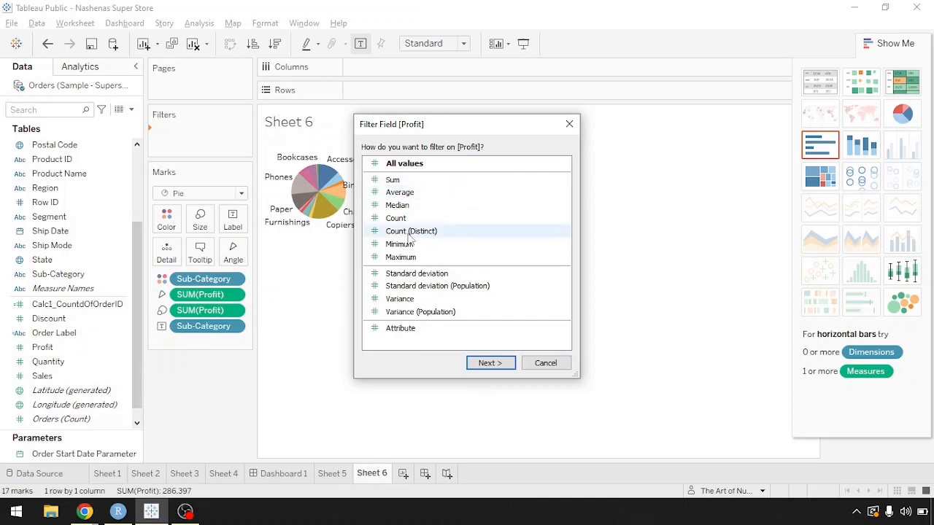
key(Escape)
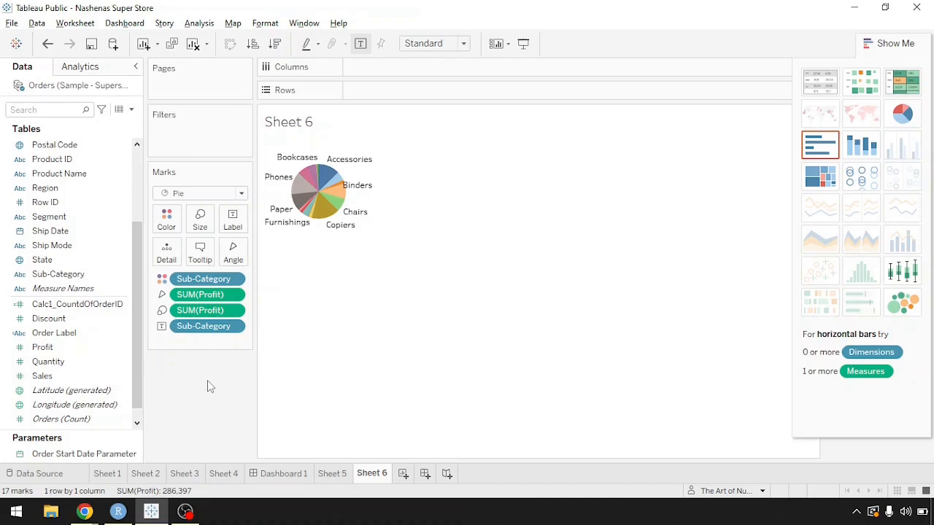
click(107, 377)
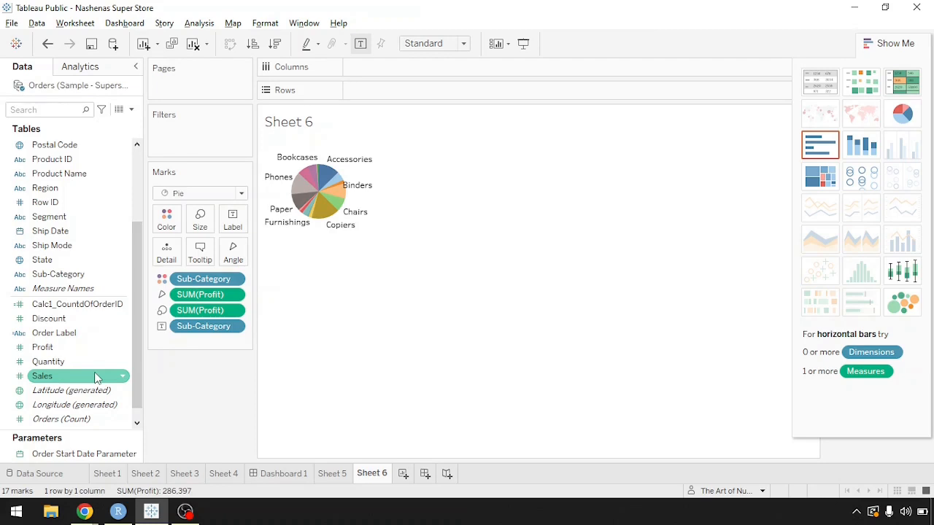
drag(97, 377, 219, 128)
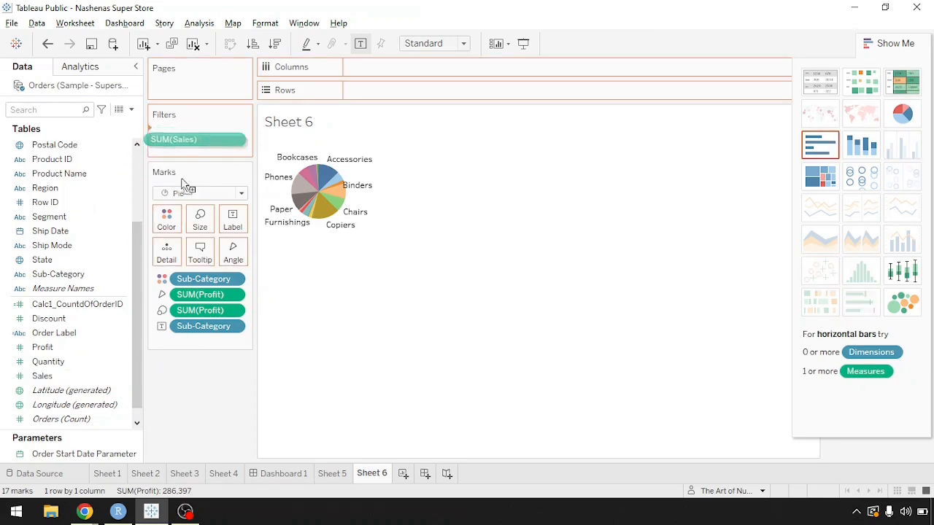
Filter the pie chart on the sum of Profit, with a range of values from 2,965 to 41,824
drag(187, 189, 189, 153)
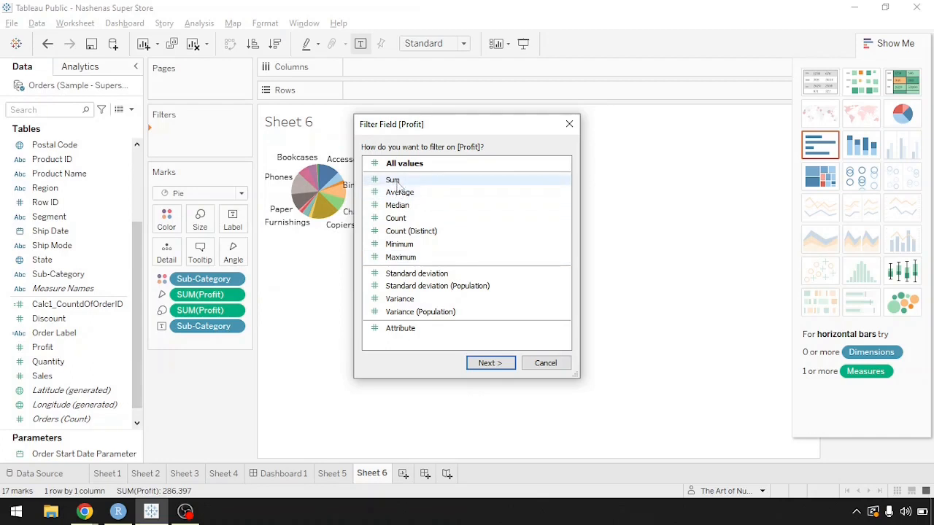
click(399, 184)
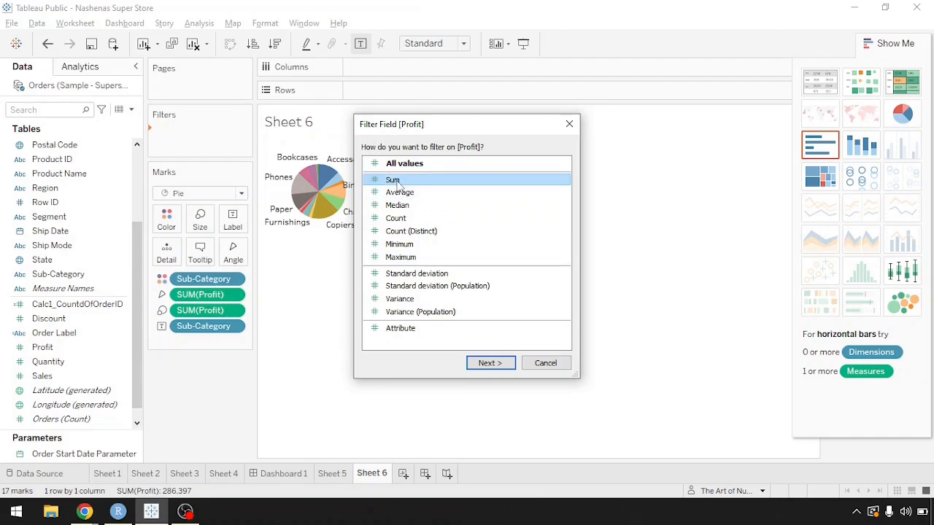
click(487, 363)
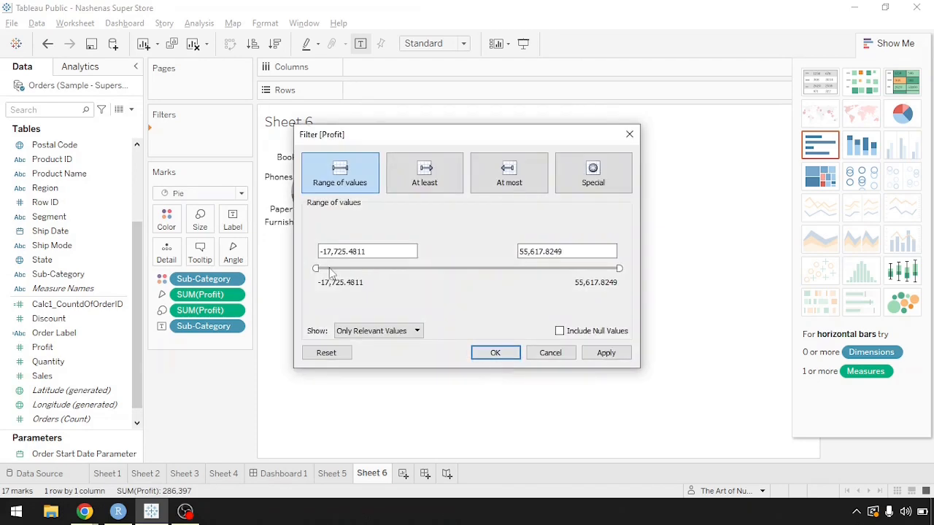
drag(315, 268, 400, 270)
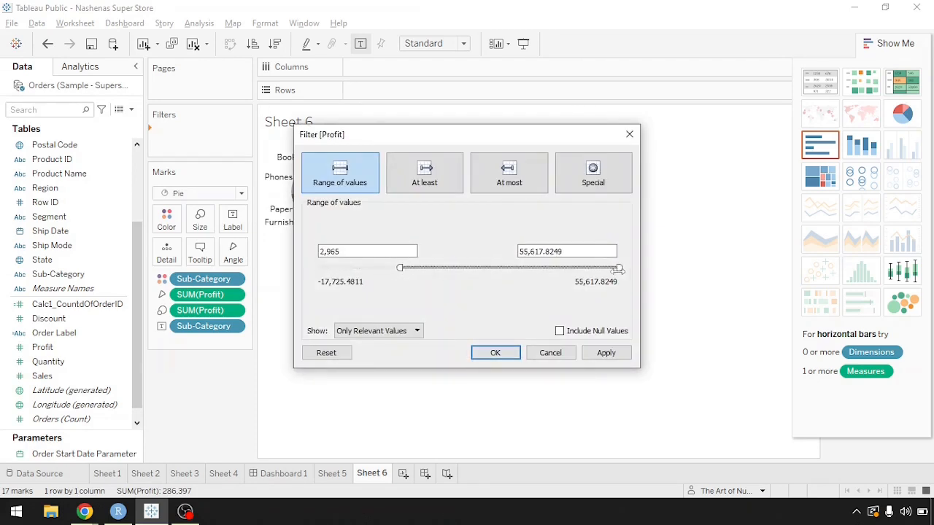
drag(618, 270, 563, 270)
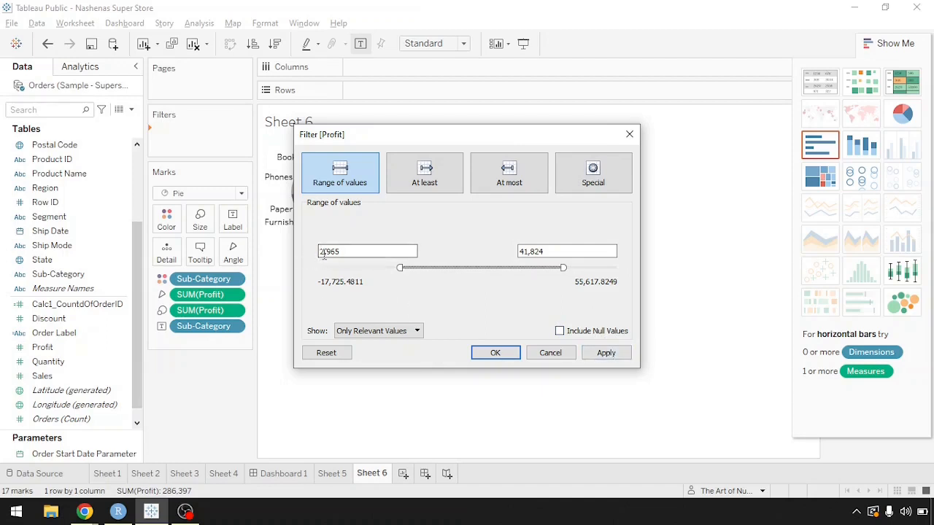
click(606, 353)
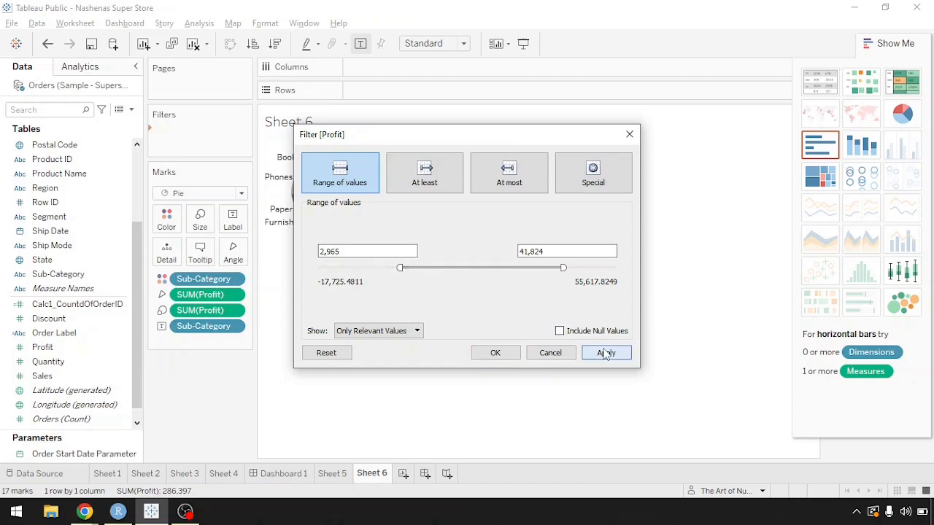
click(497, 351)
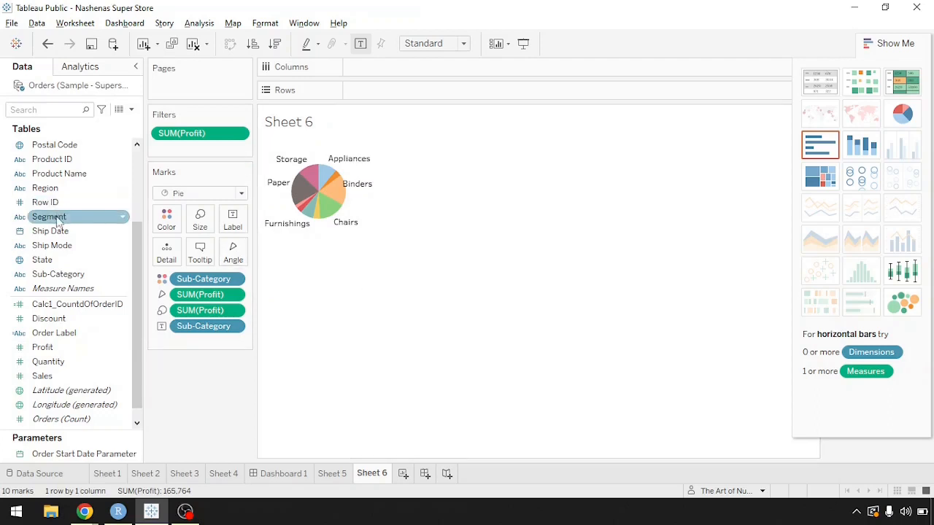
View the data type options for the Ship Mode field without changing the type
right_click(60, 248)
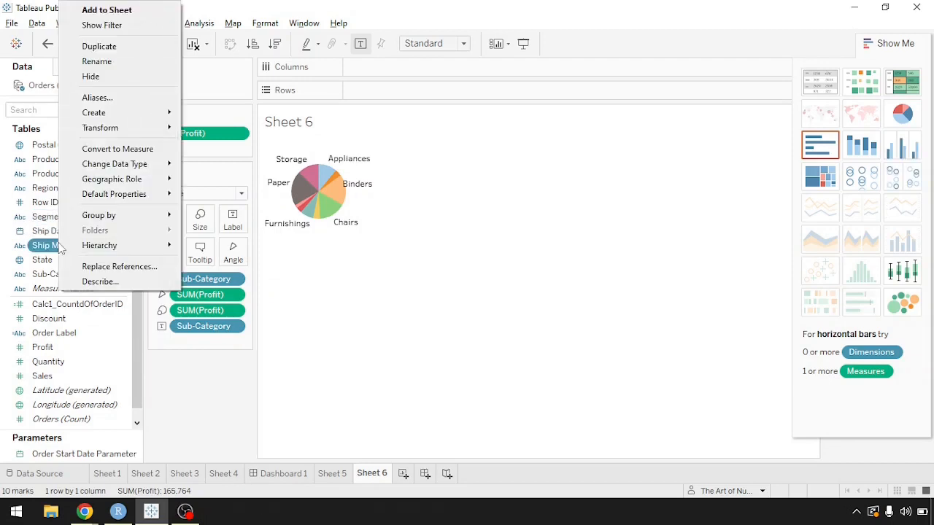
mouse_move(146, 164)
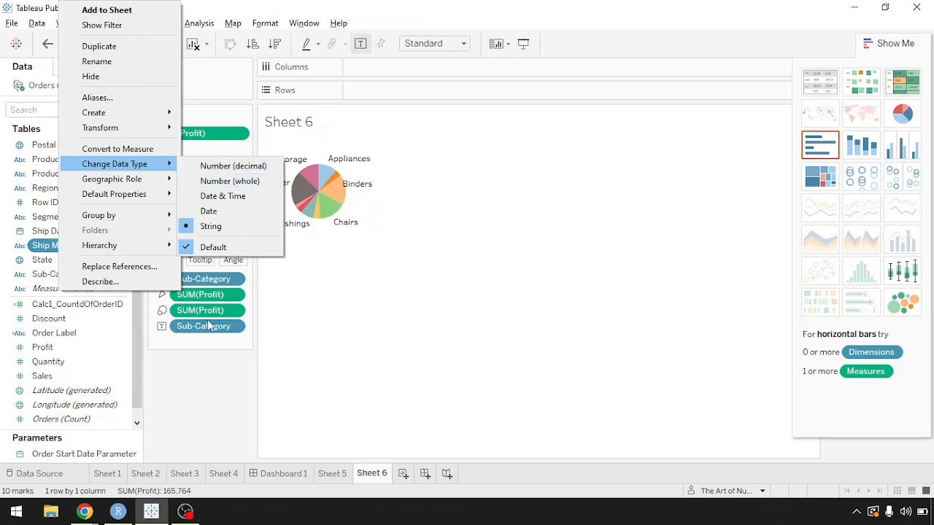
click(177, 370)
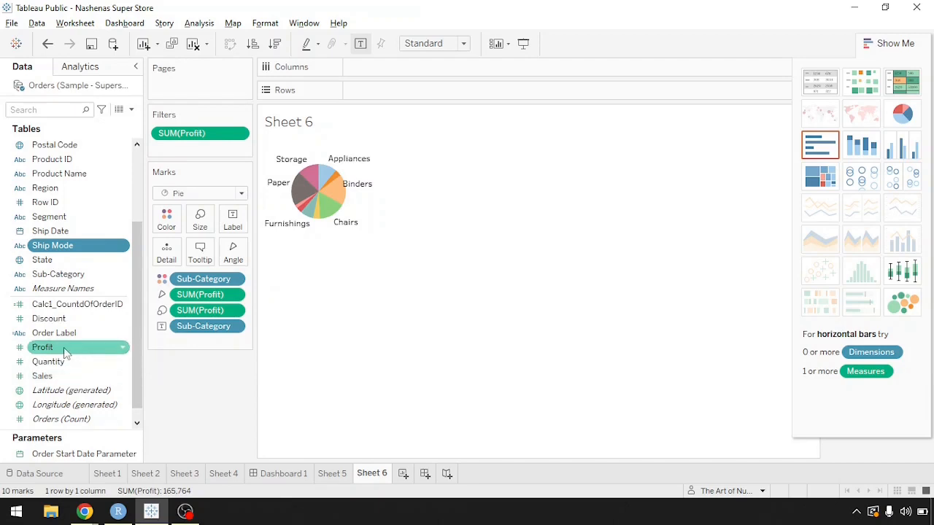
Clear the sheet and build a bar chart with the sum of Profit on rows and Ship Mode on columns
click(192, 43)
drag(107, 348, 391, 93)
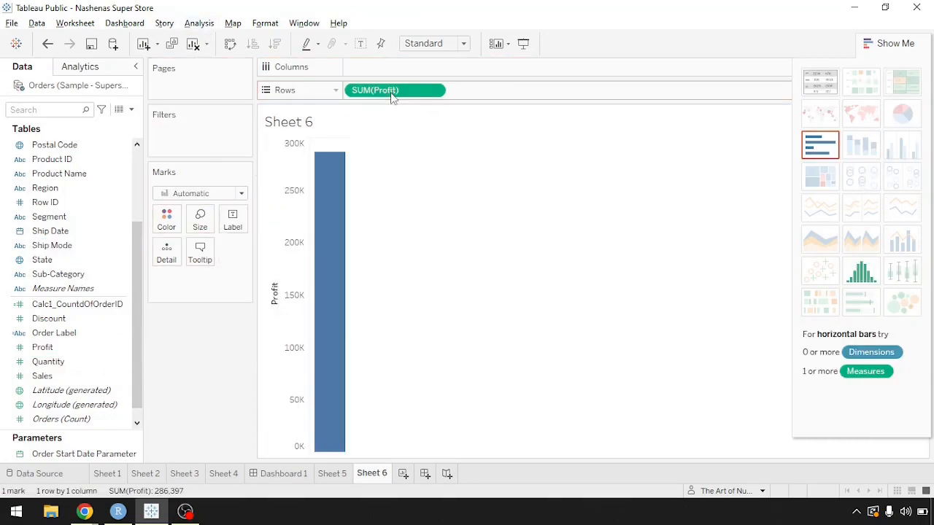
click(71, 248)
drag(71, 248, 387, 70)
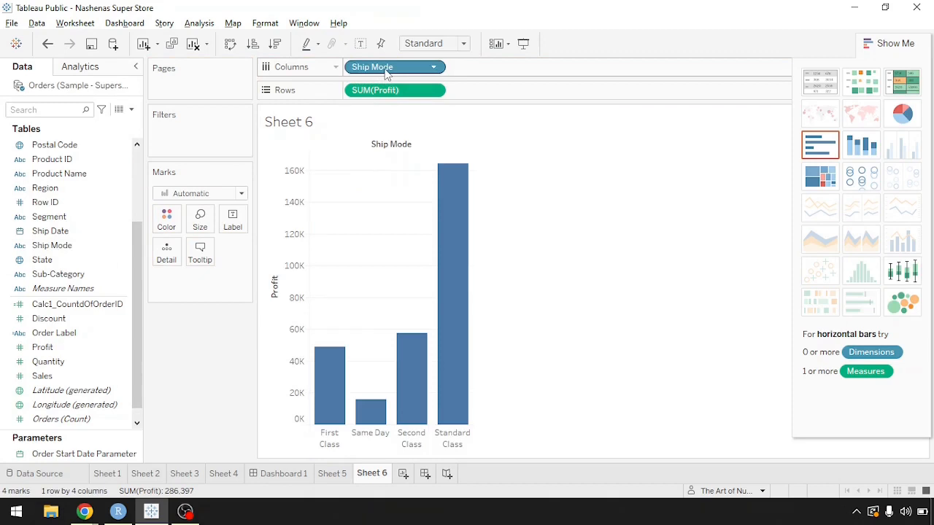